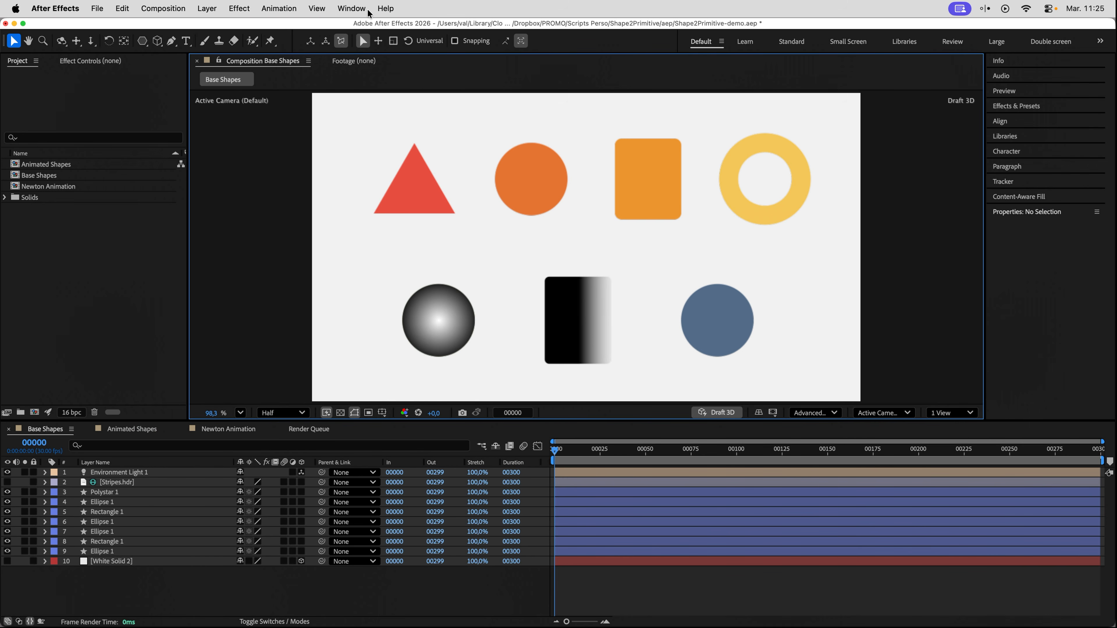
Open the Shape2Primitive.jsx script and place its floating panel beside the shapes in the composition view
left_click(367, 13)
scroll(390, 477, "down", 5)
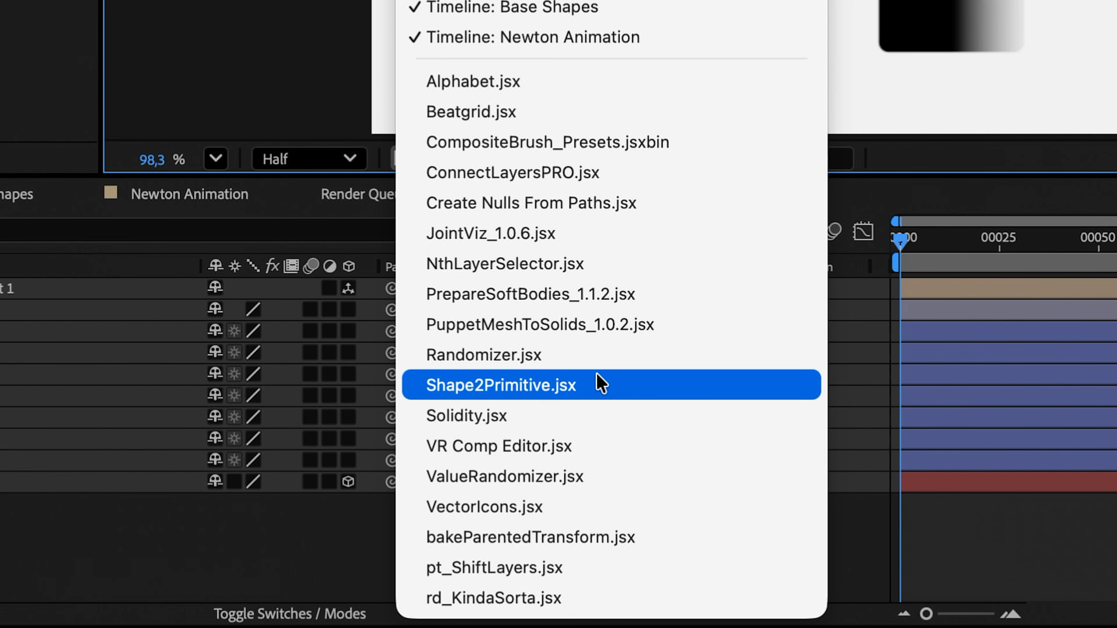
left_click(600, 383)
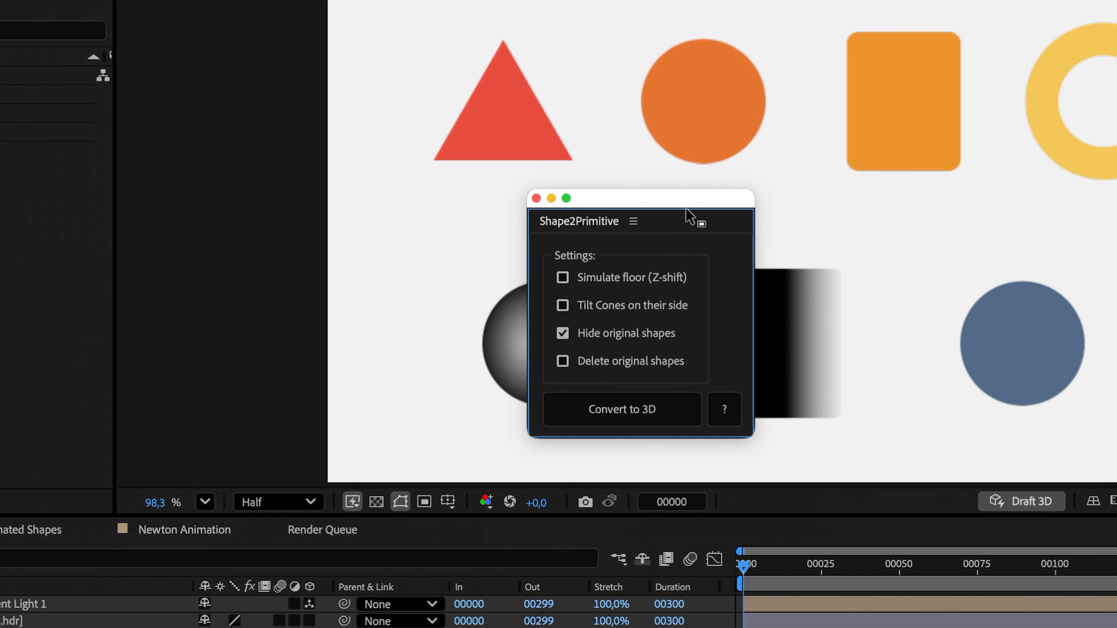
left_click_drag(689, 204, 330, 191)
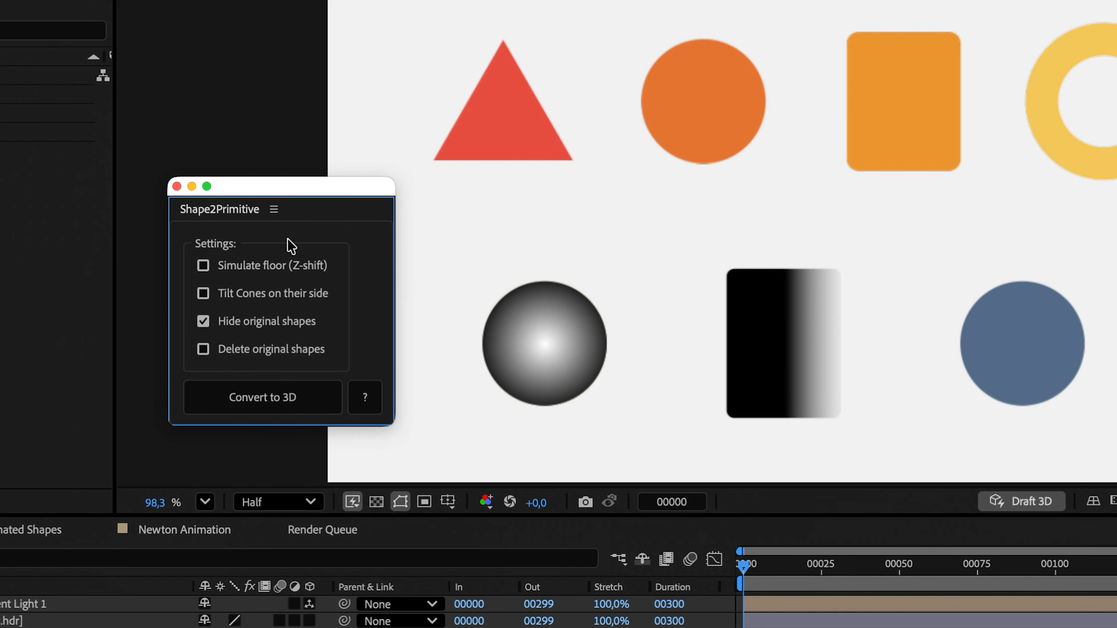
Read the Shape2Primitive help on the workflow and auto-conversion rules, then close it and reposition the panel
left_click(364, 397)
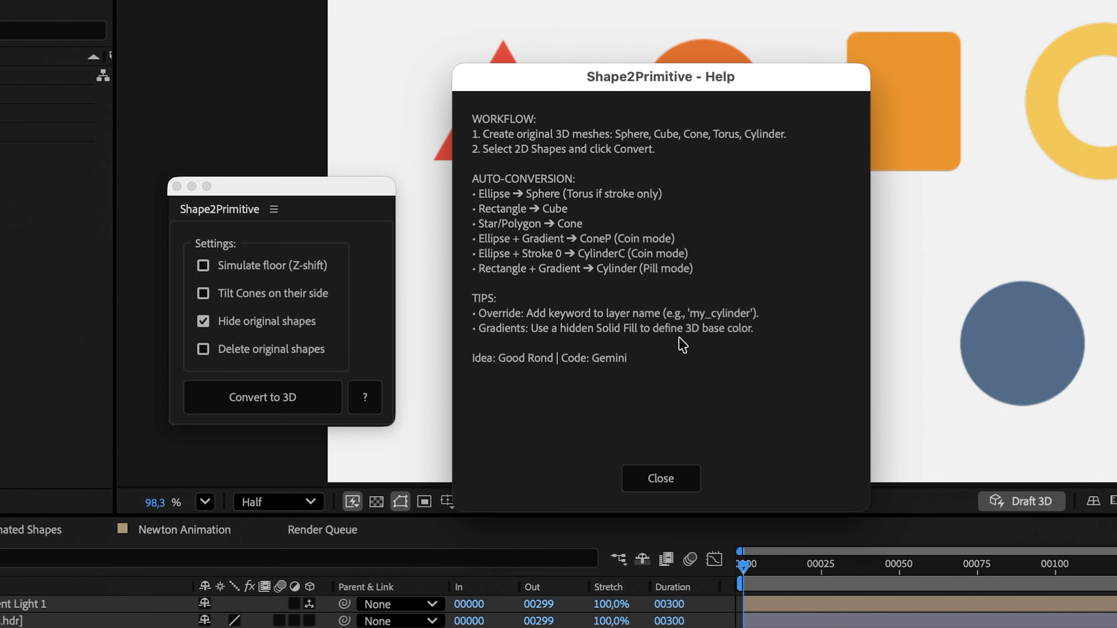
left_click(660, 479)
left_click_drag(343, 195, 212, 115)
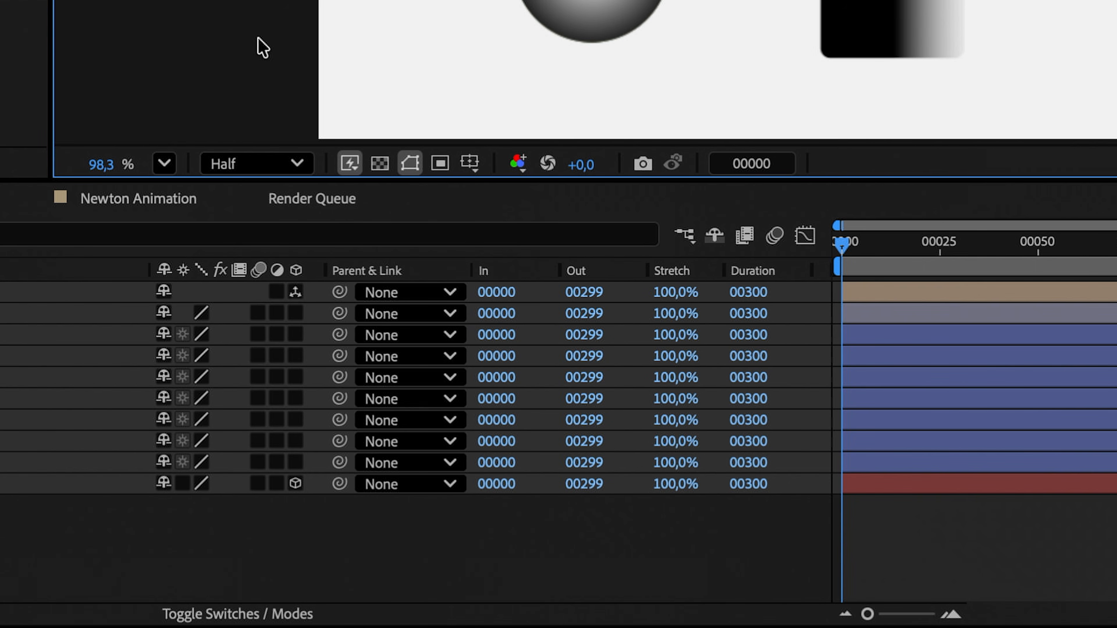
Add cube, sphere, torus, cone and cylinder mesh layers to the Base Shapes composition, leaving no layer selected
right_click(285, 357)
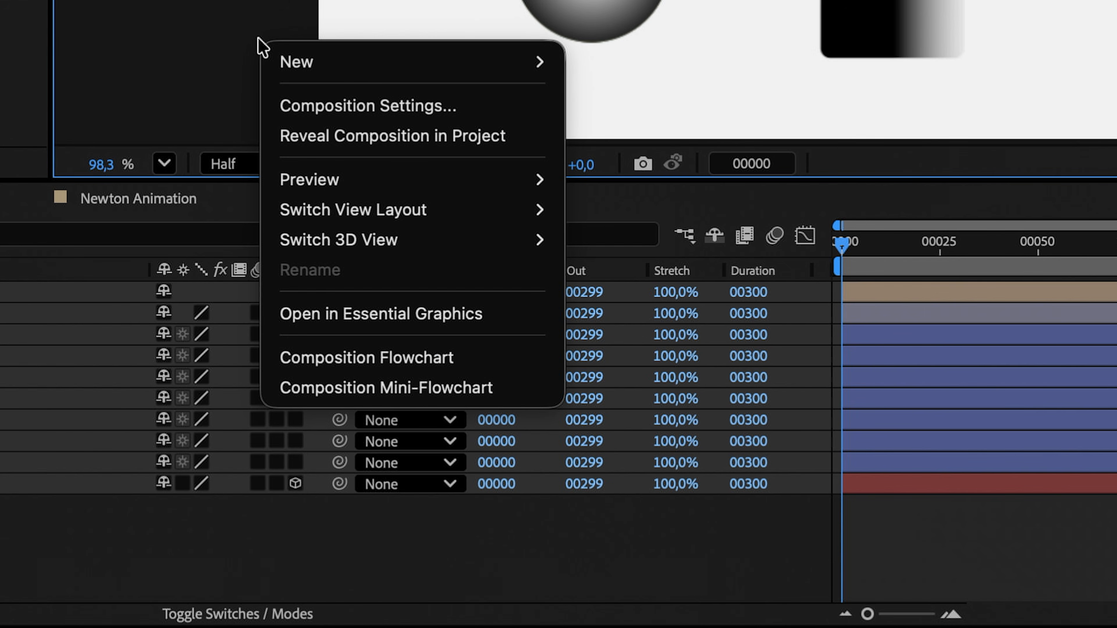
mouse_move(350, 70)
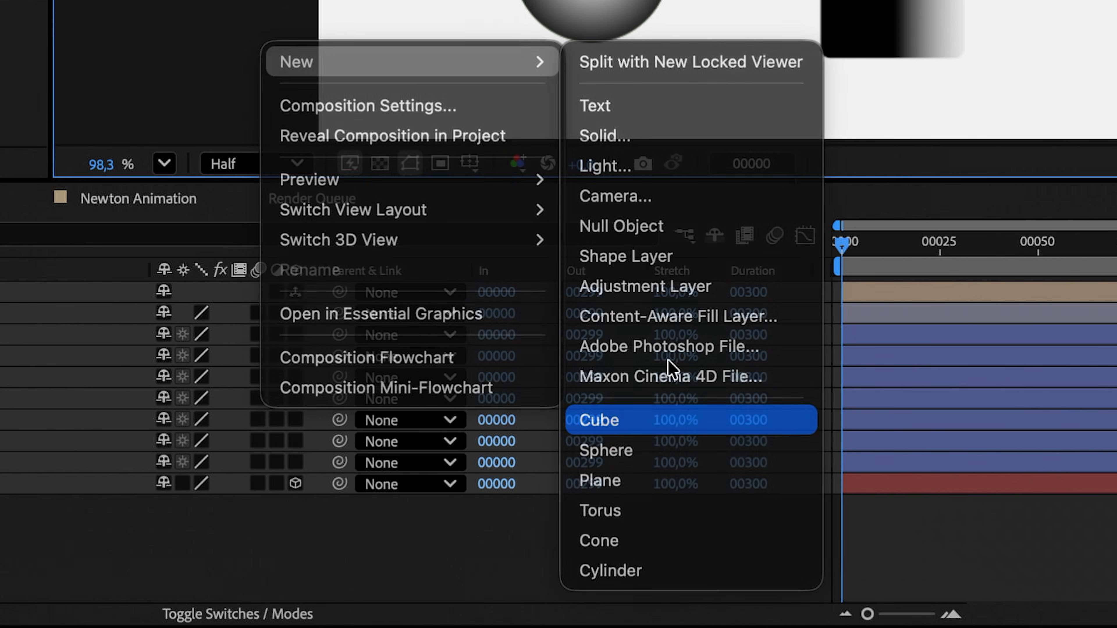
left_click(693, 419)
right_click(235, 24)
mouse_move(344, 50)
left_click(668, 442)
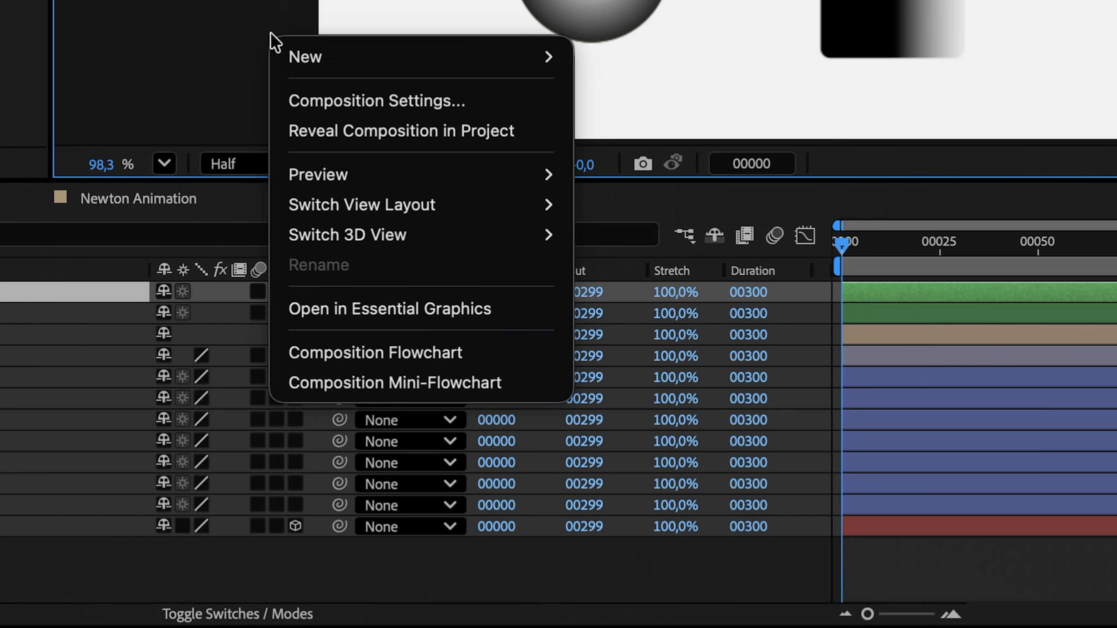
right_click(247, 61)
mouse_move(516, 83)
left_click(654, 553)
right_click(245, 38)
mouse_move(352, 58)
left_click(625, 564)
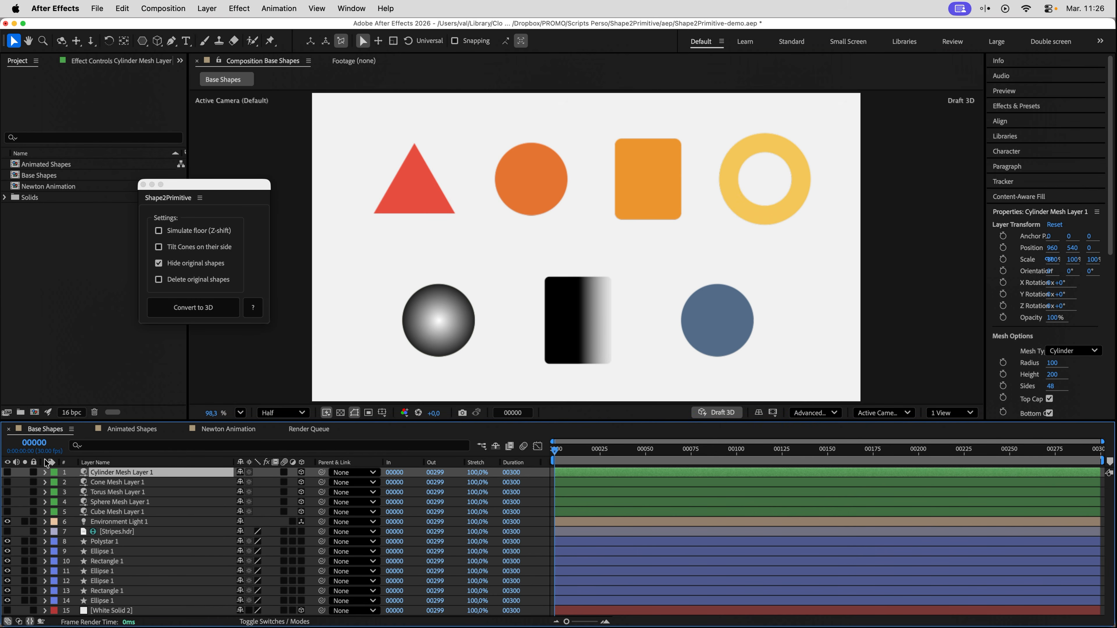
left_click(312, 367)
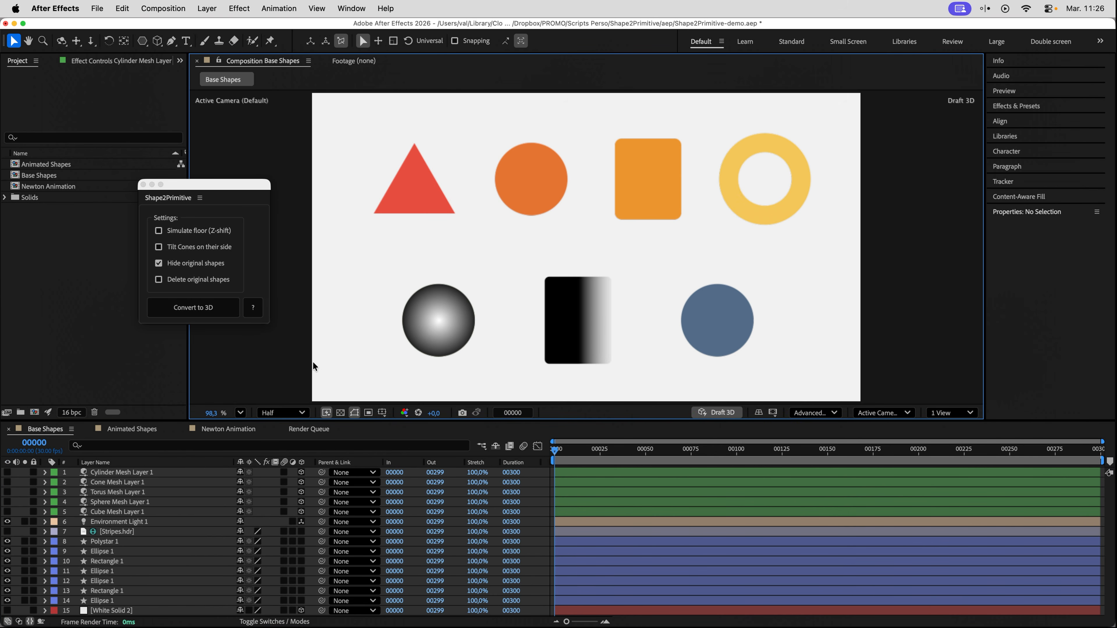
Convert the red triangle to a 3D cone and the orange circle to a 3D sphere with Shape2Primitive
left_click(411, 202)
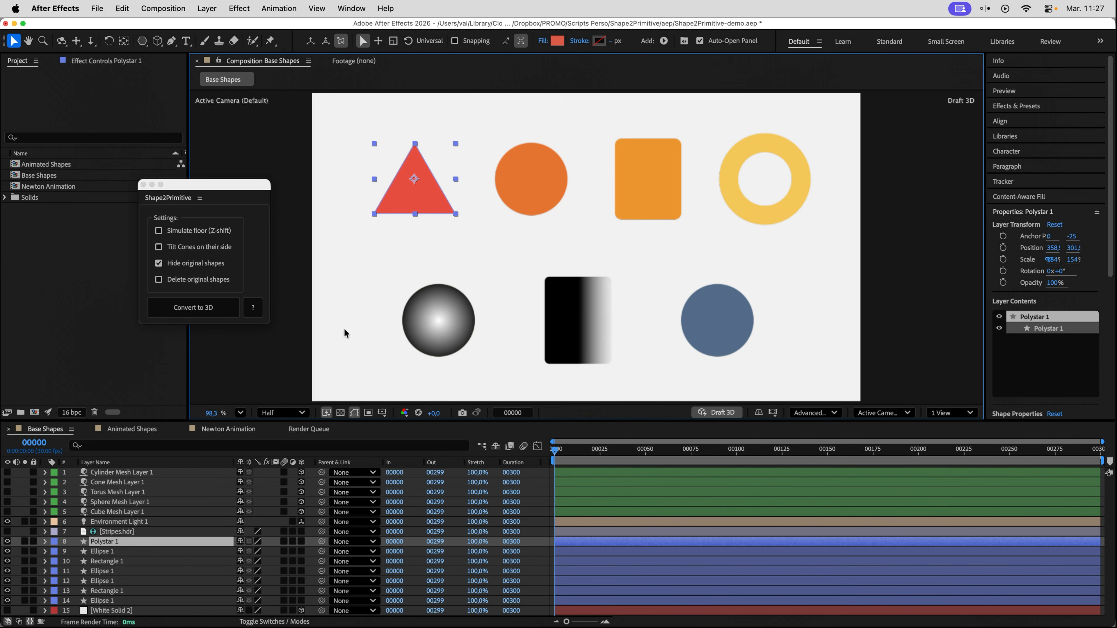
left_click(219, 315)
left_click(218, 308)
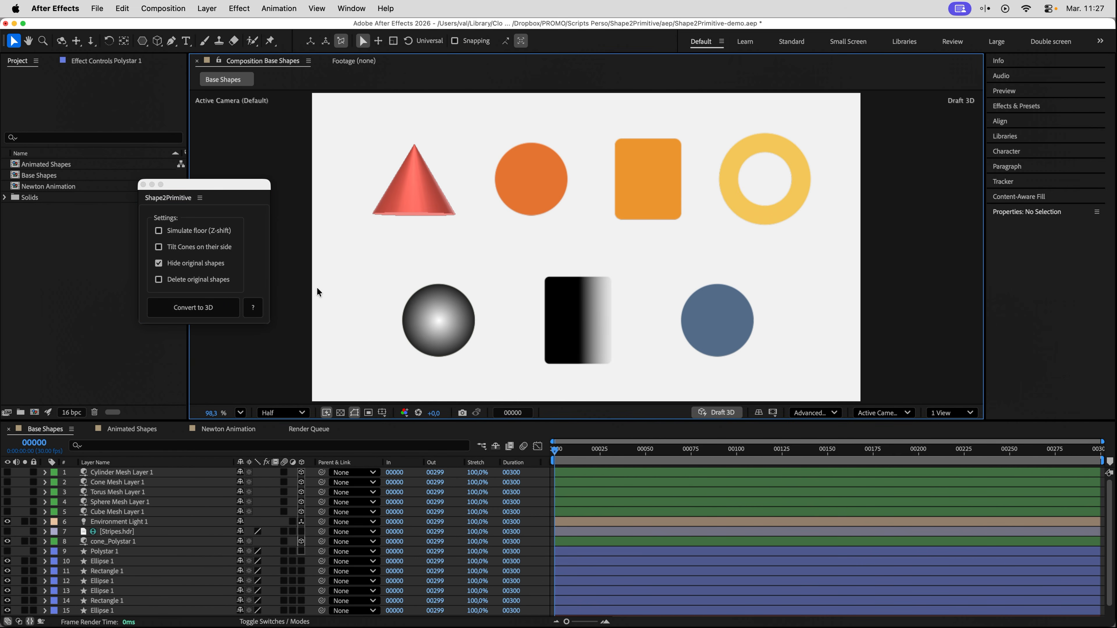
left_click(506, 203)
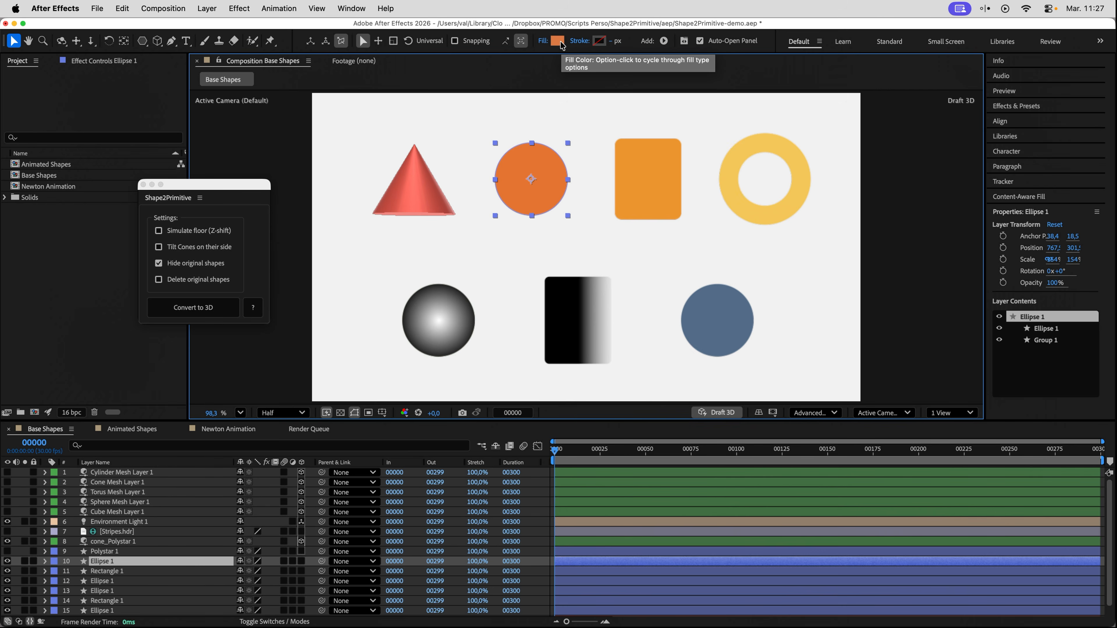
left_click(26, 472)
Convert the orange rounded rectangle to a 3D cube and the yellow ring to a 3D torus
left_click(652, 200)
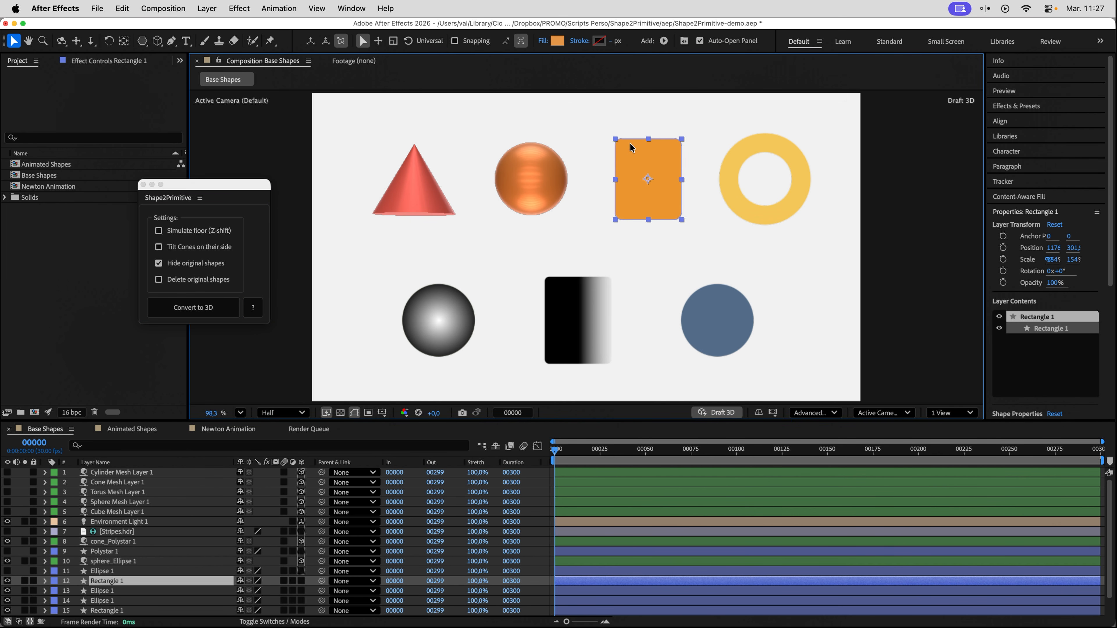
left_click(213, 308)
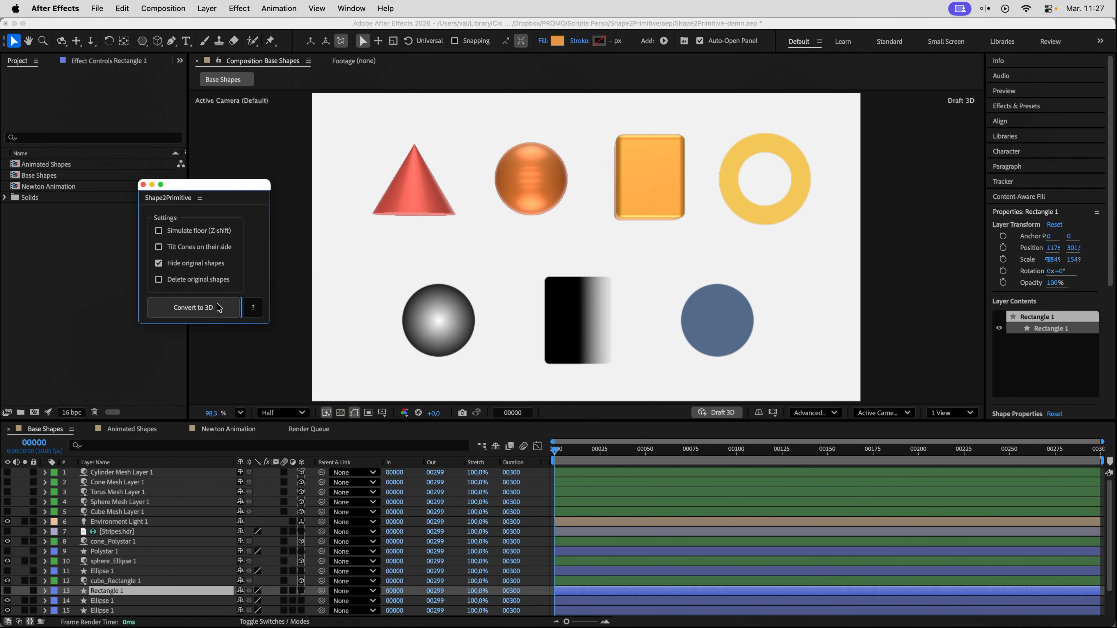
left_click(753, 206)
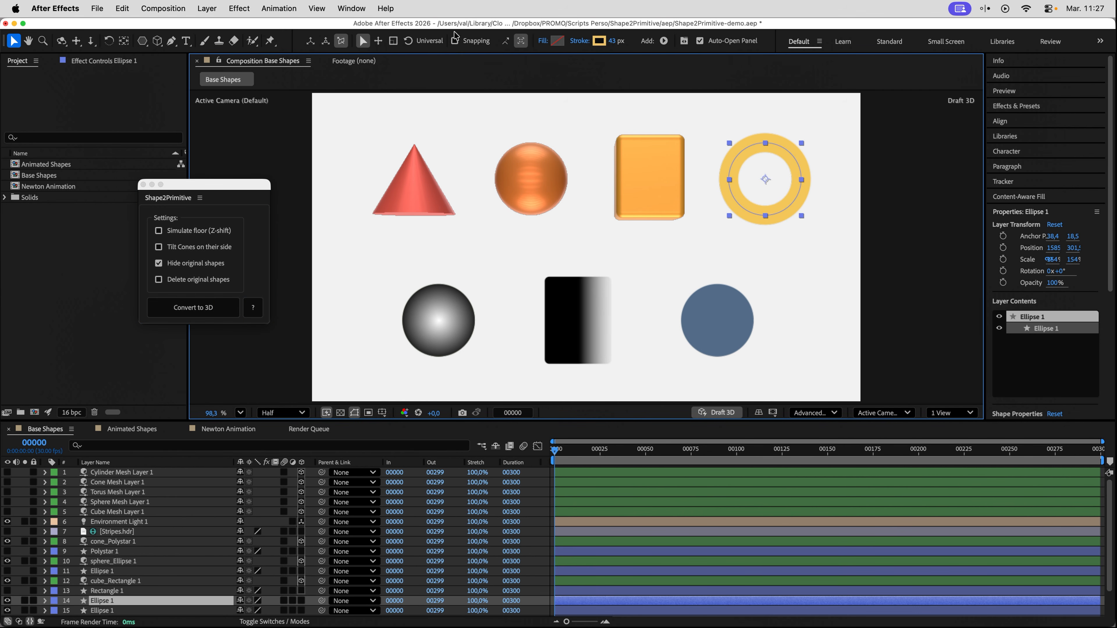
left_click(220, 311)
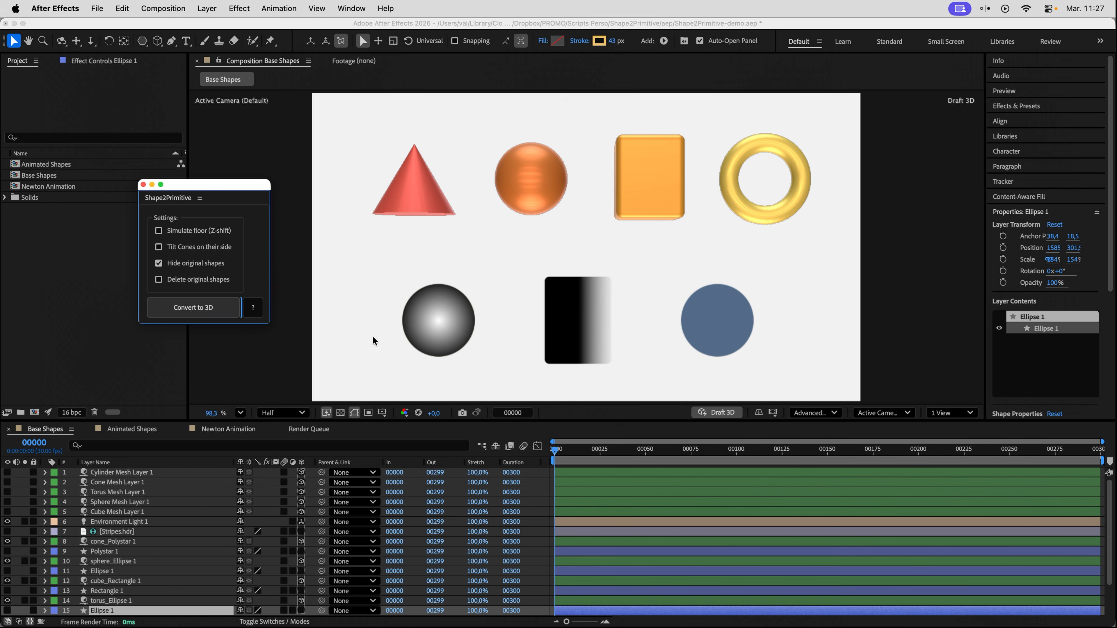
Convert the circle with the radial gradient to a 3D cone facing the camera
left_click(456, 352)
left_click(496, 312)
left_click(460, 326)
left_click(571, 335)
left_click(733, 335)
left_click(511, 348)
left_click(460, 328)
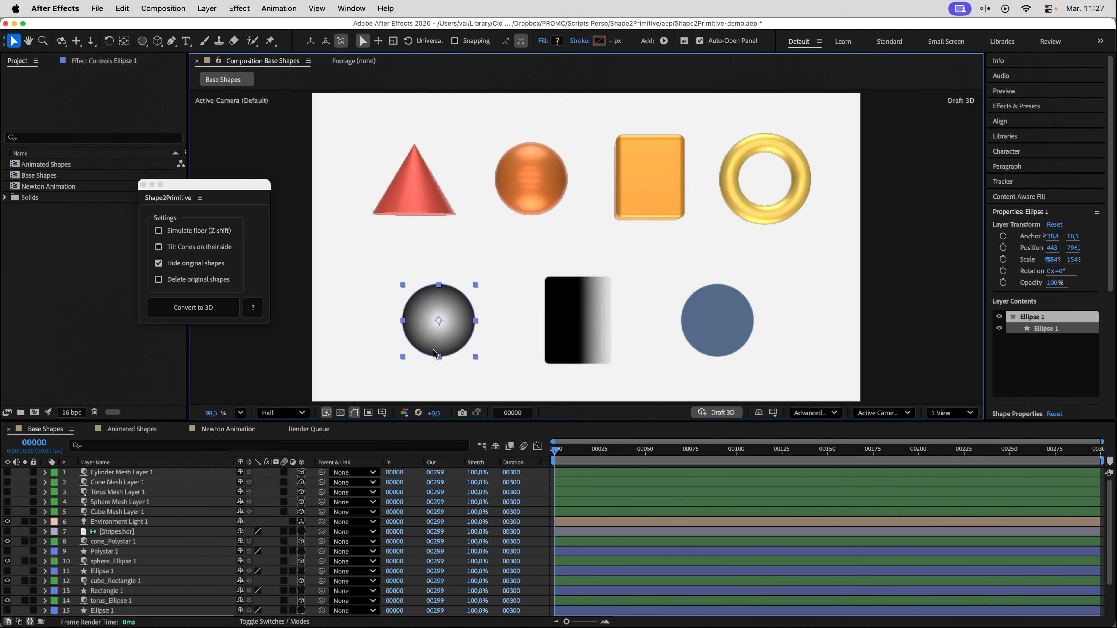
left_click(217, 313)
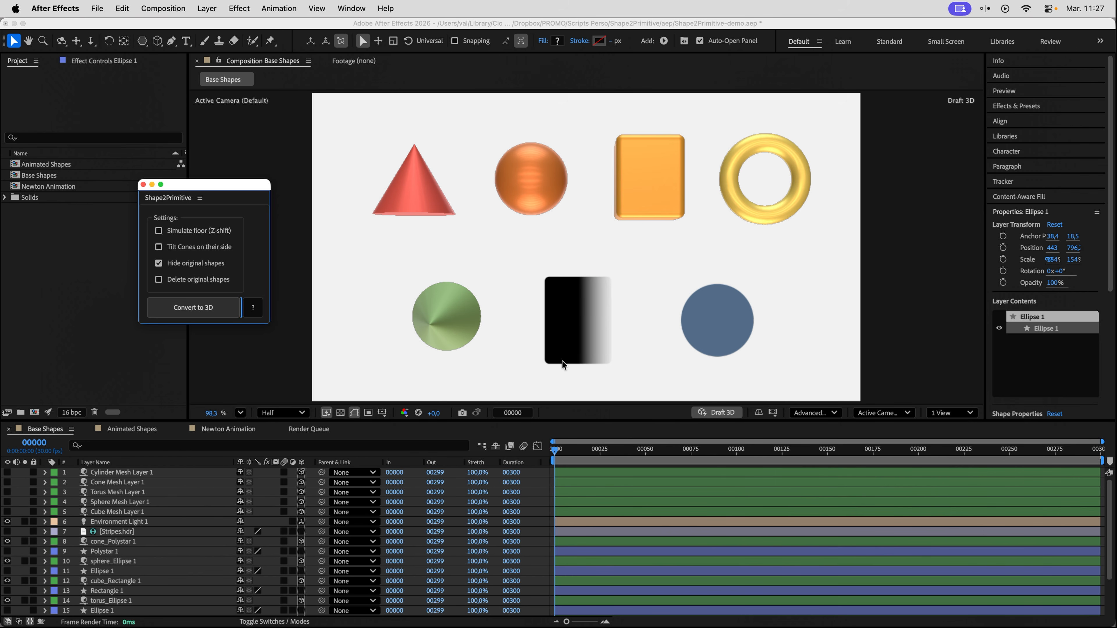
Convert the blue circle with the zero-width stroke and the gradient rectangle to 3D cylinders
left_click(734, 346)
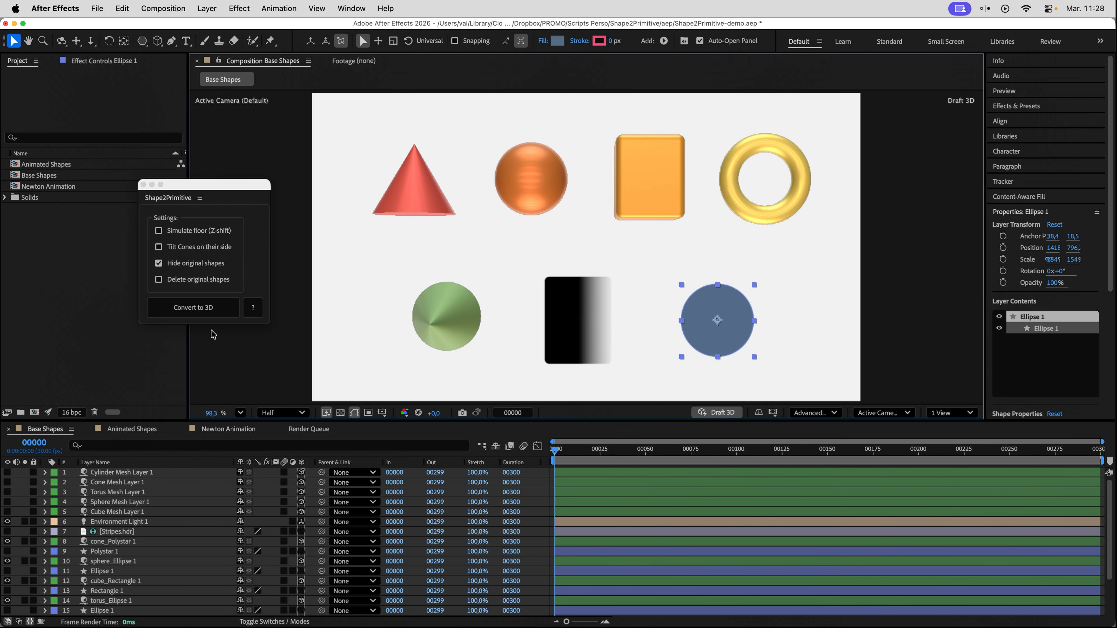
left_click(194, 307)
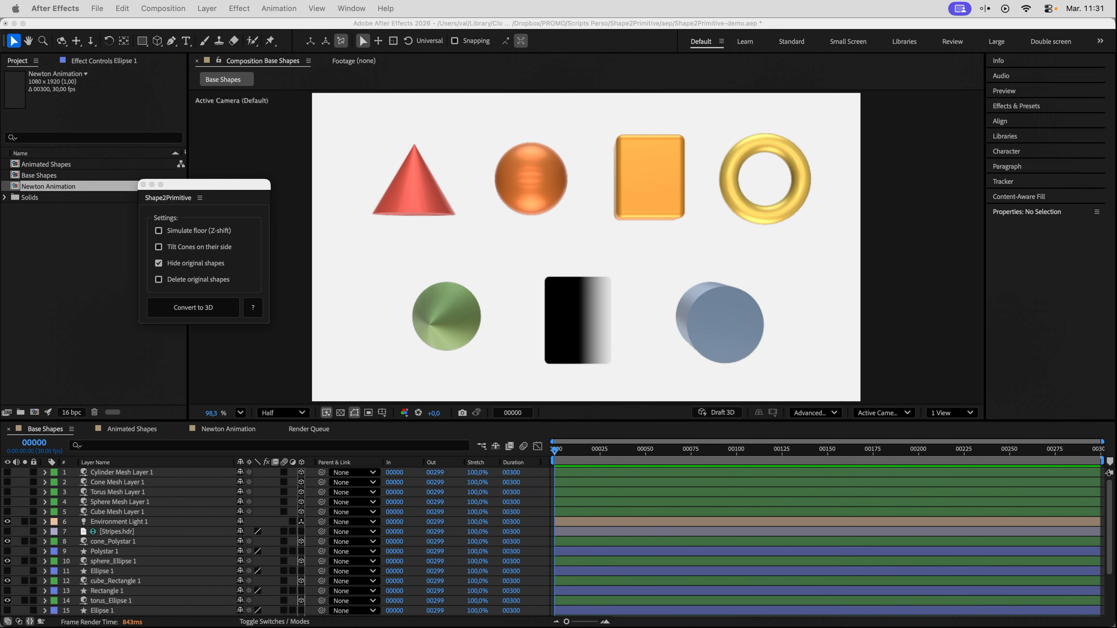
left_click(559, 340)
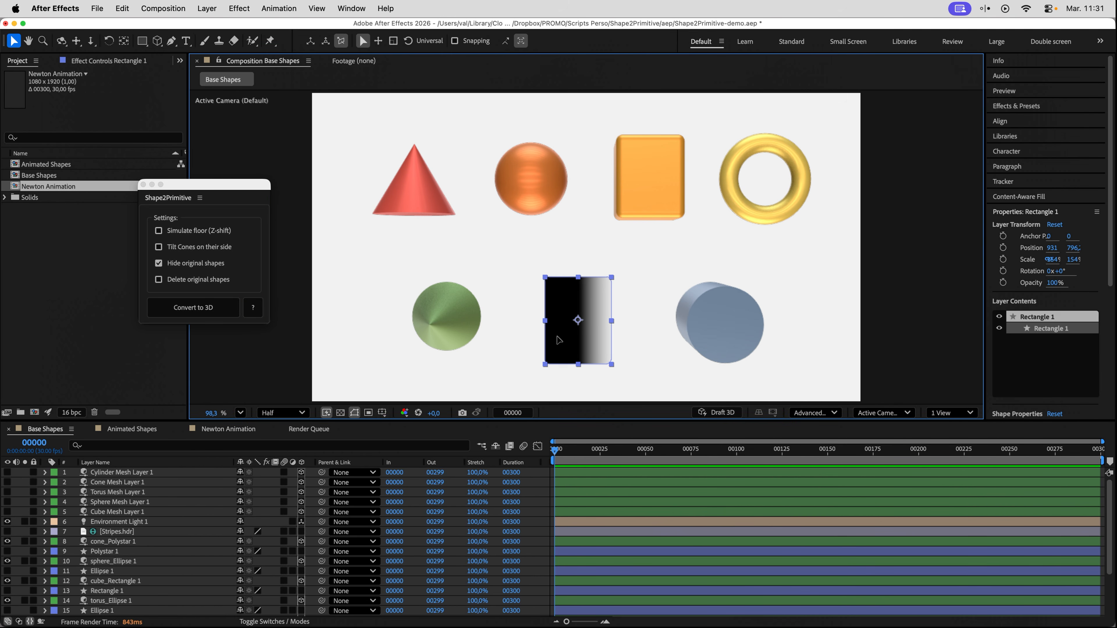
left_click(208, 312)
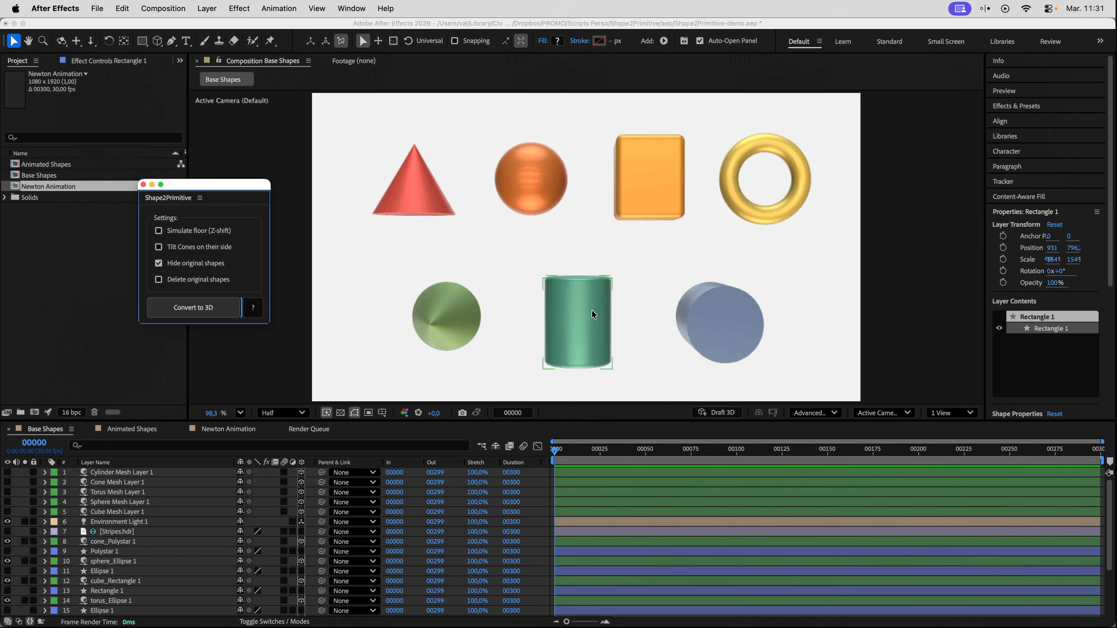
Undo the individual conversions, then convert all selected shapes to 3D at once and inspect them from an angle
key("super+z")
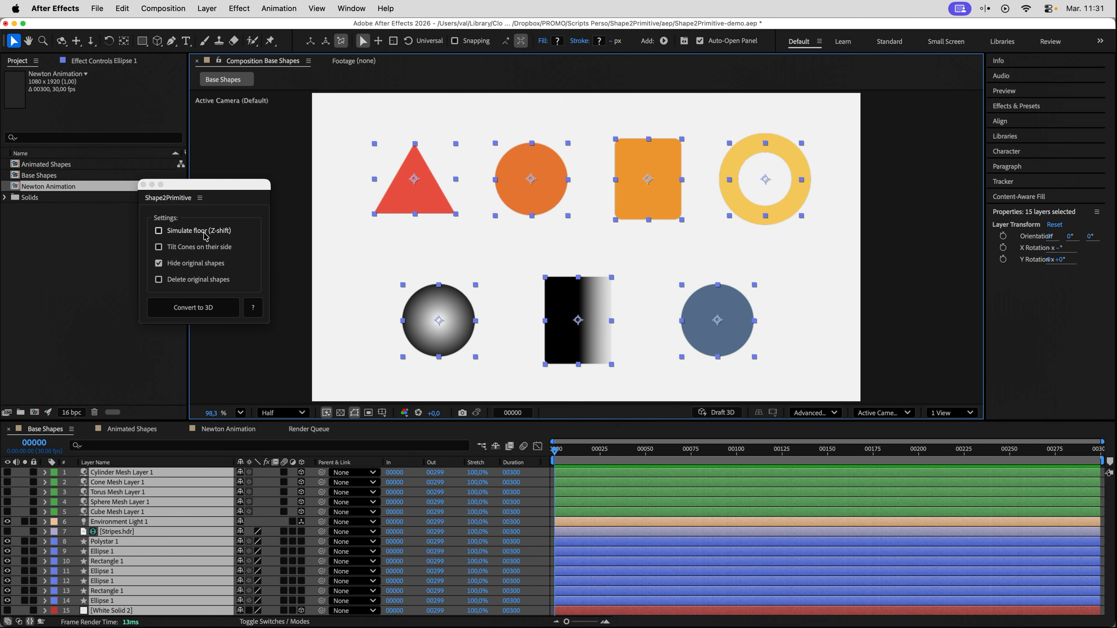
left_click(185, 316)
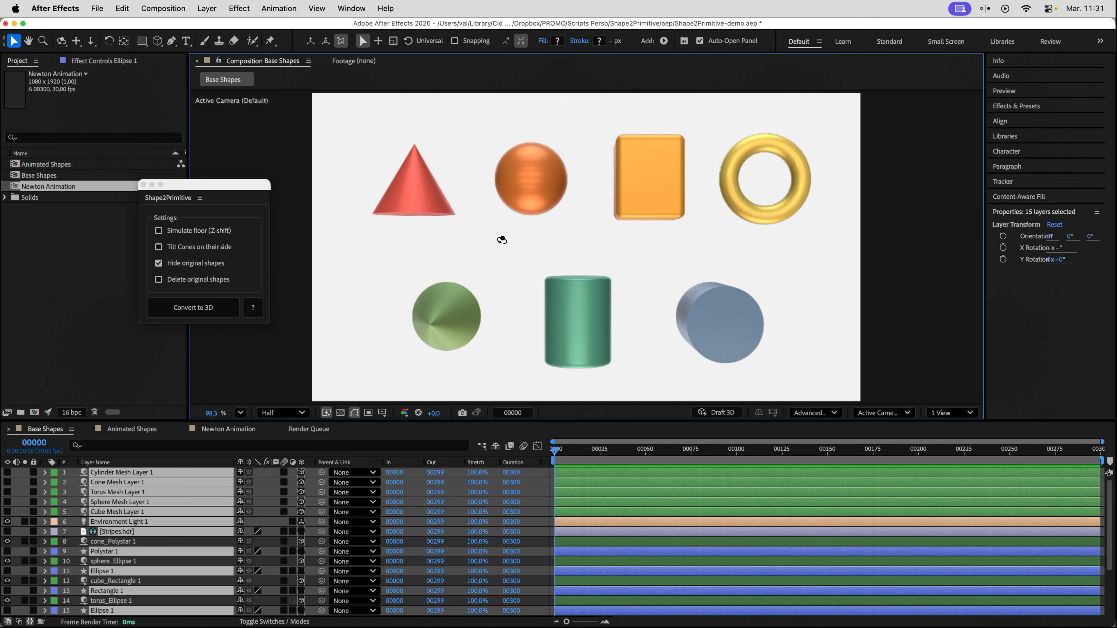
key("c")
left_click_drag(632, 270, 592, 249)
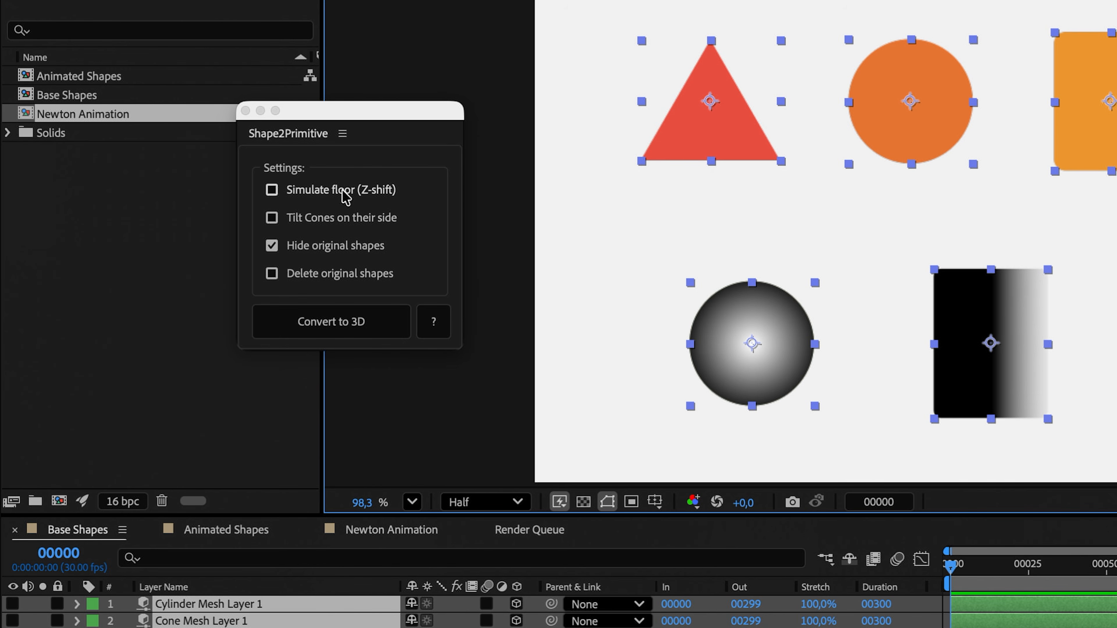
Enable Simulate floor (Z-shift) and convert all selected shapes to 3D, inspecting them from an angle
left_click(201, 230)
left_click(344, 332)
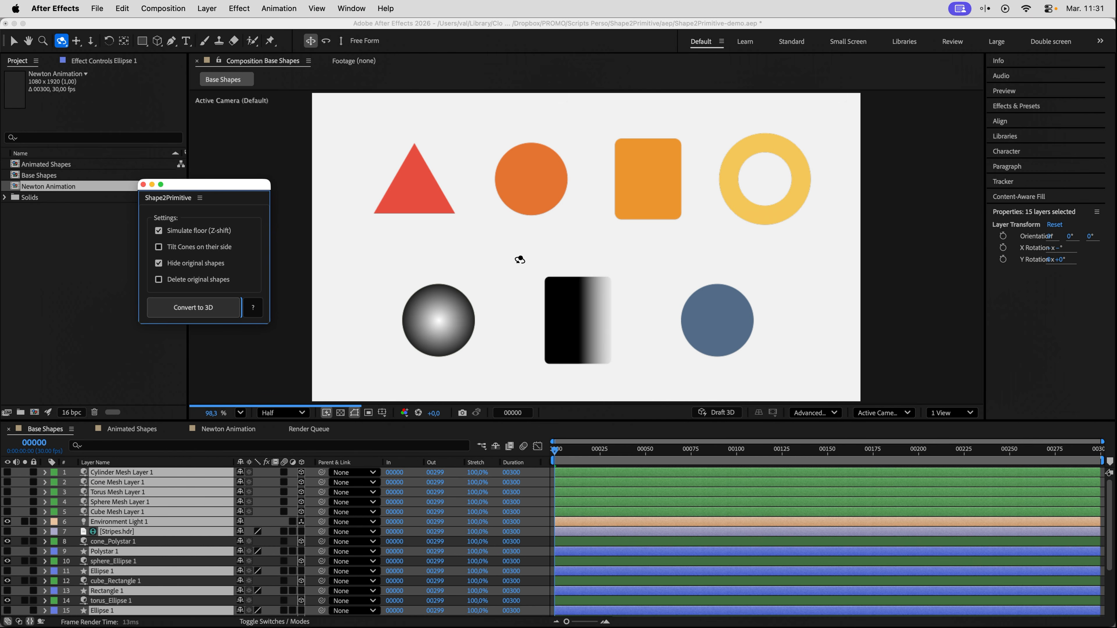
left_click_drag(549, 258, 596, 292)
Undo the view orbit and the conversion made with the simulated floor
key("super+z")
key("super+z")
key("super+z")
key("super+z")
key("super+z")
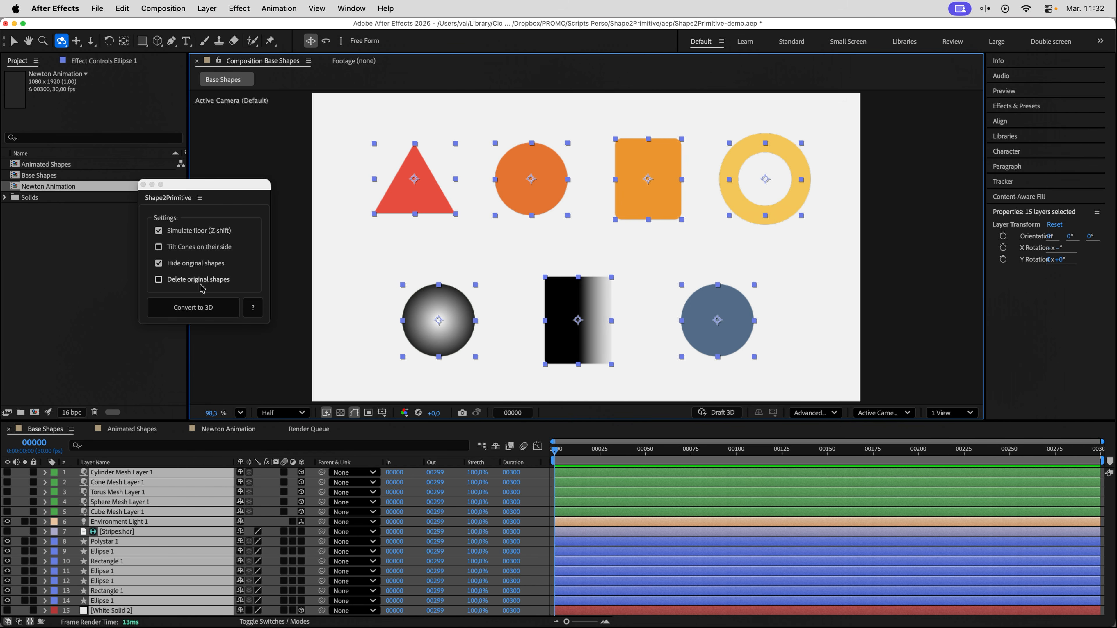
Enable Tilt Cones on their side and convert all selected shapes to 3D, inspecting them from an angle
left_click(190, 249)
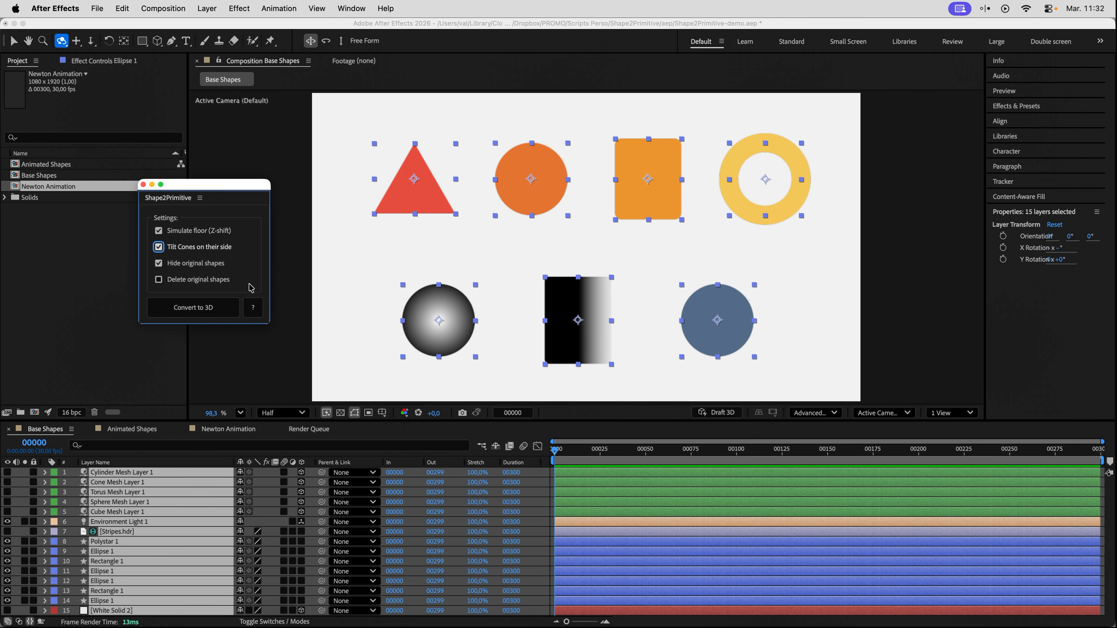
left_click(207, 307)
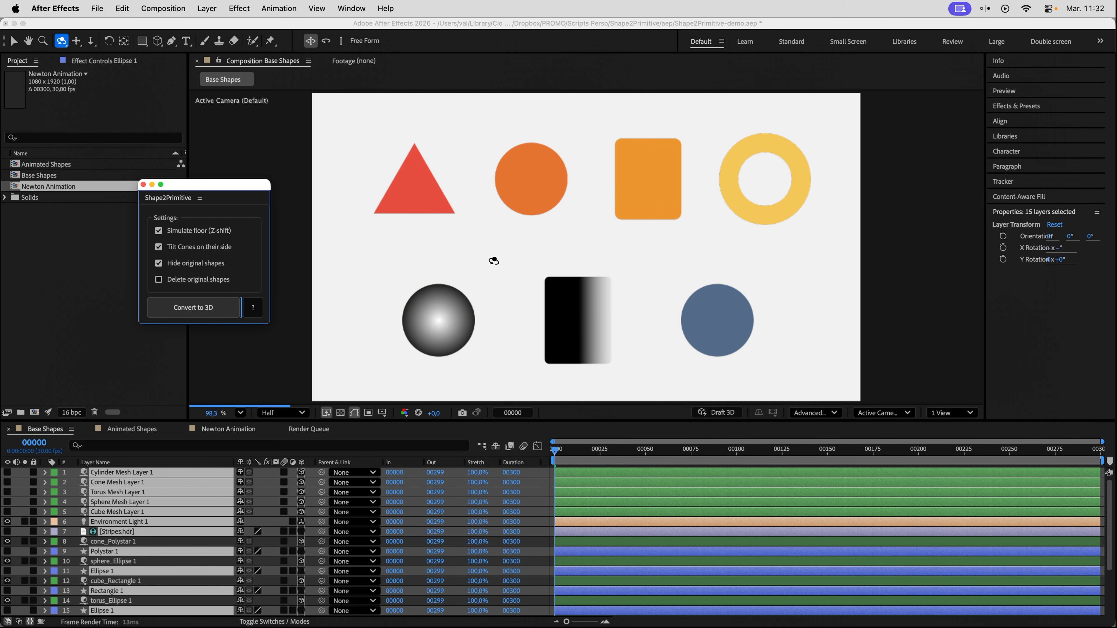
left_click_drag(494, 262, 593, 240)
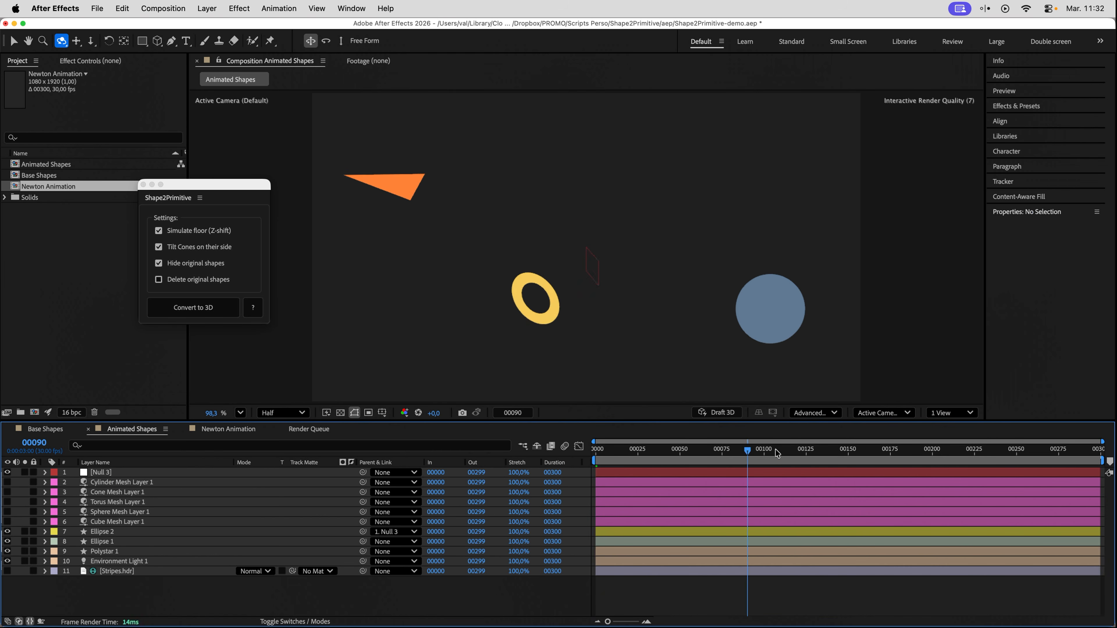
Scrub the Animated Shapes composition and examine the shapes' motion paths and the null's rotation keyframes
left_click_drag(778, 454, 440, 472)
key("super+a")
key("v")
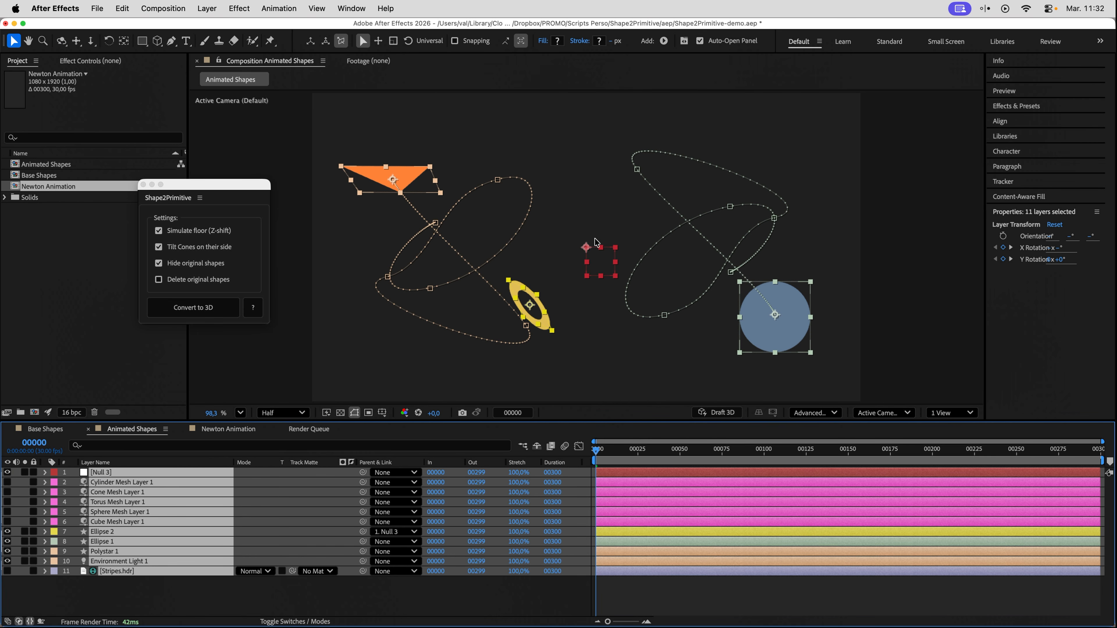
left_click(723, 371)
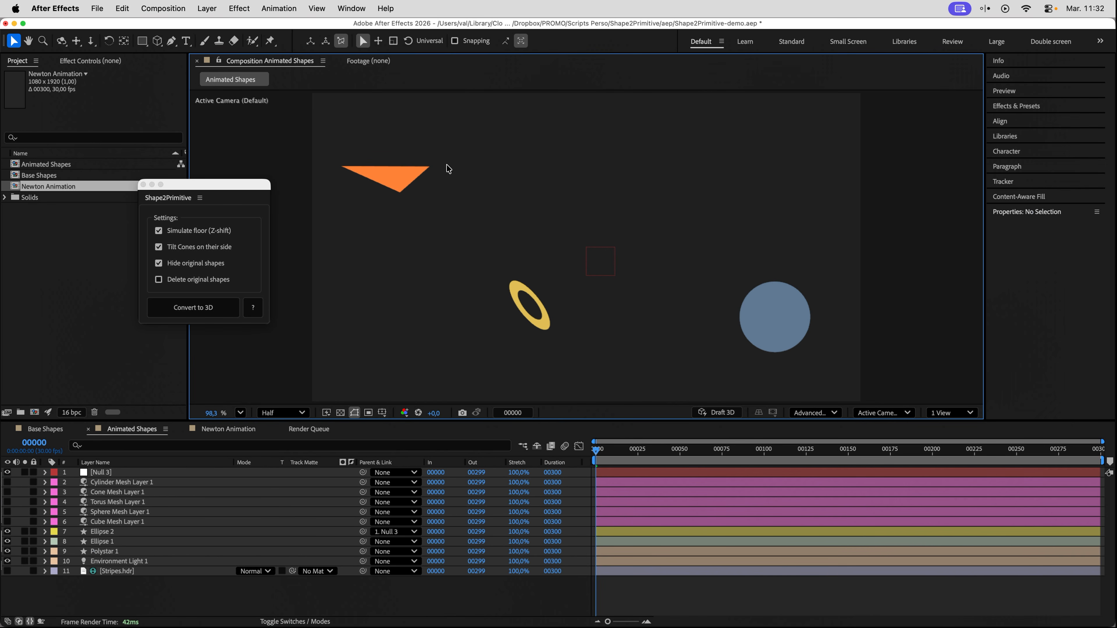
left_click(409, 174)
key("super+alt+o")
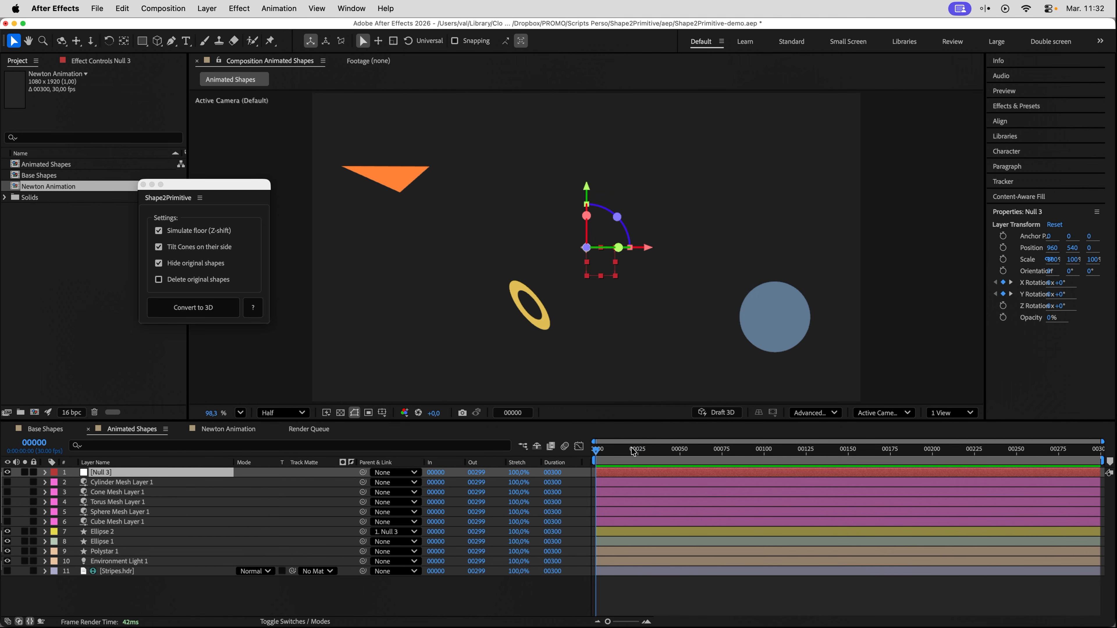
left_click_drag(633, 448, 472, 456)
Select all layers in Animated Shapes and convert the shapes to 3D with Simulate floor (Z-shift) and Tilt Cones on their side disabled
left_click(414, 313)
key("super+a")
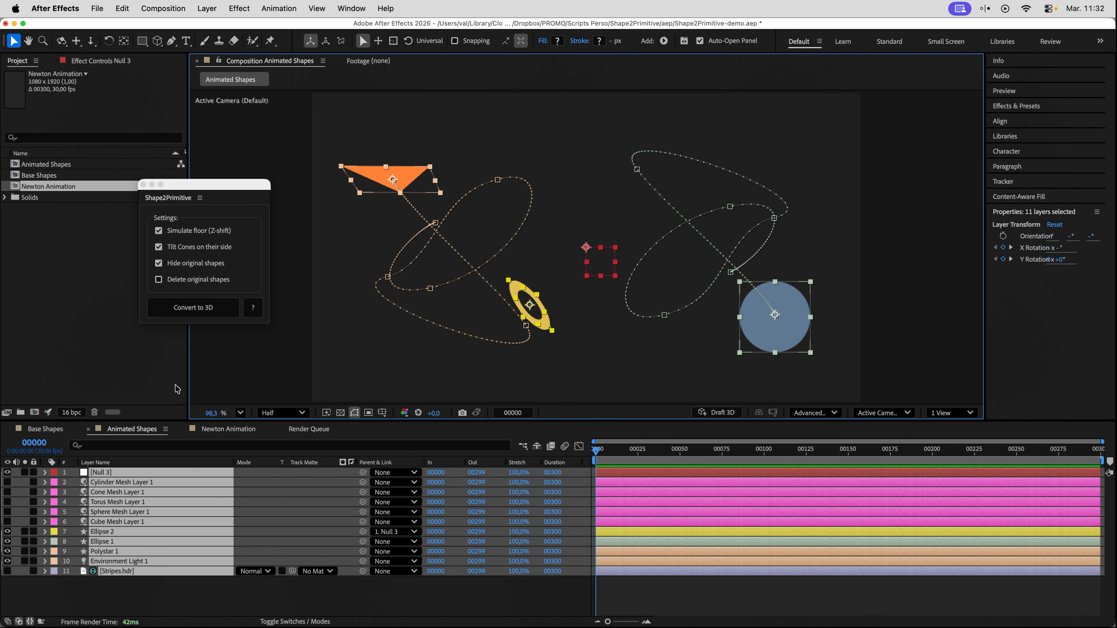
left_click(203, 249)
left_click(207, 233)
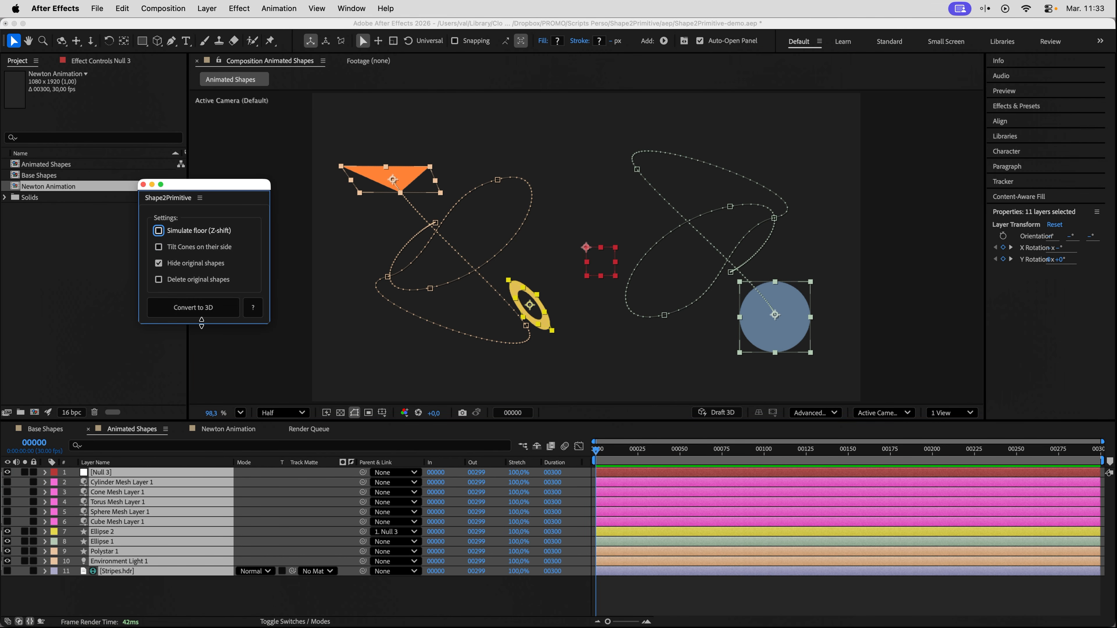
left_click(210, 313)
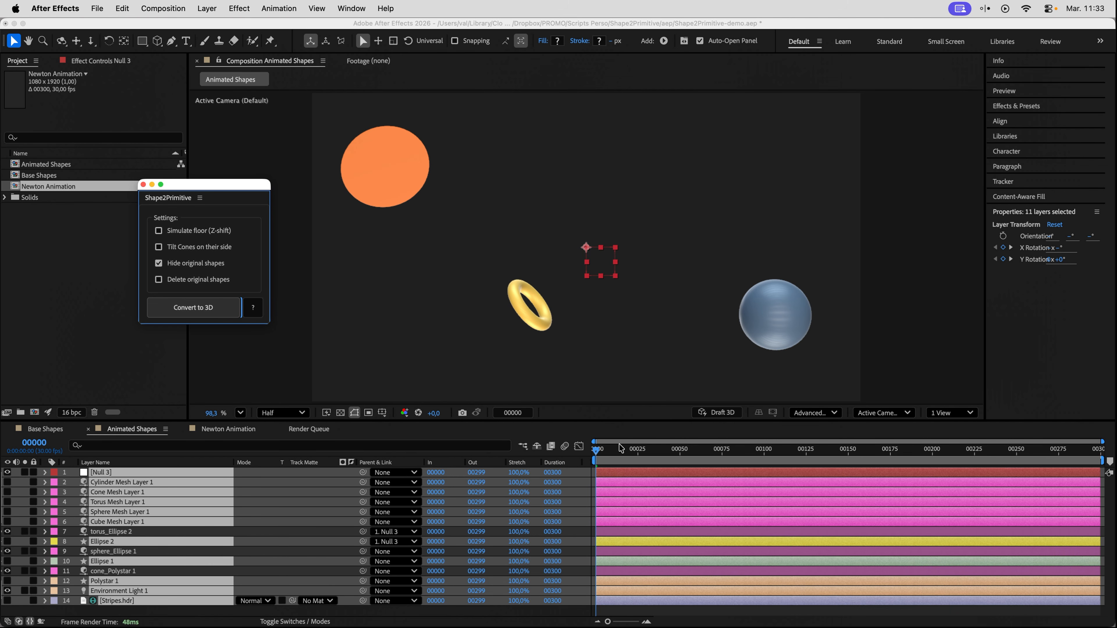
Play back the Newton Animation composition to examine the falling 2D shapes
left_click(584, 461)
key("space")
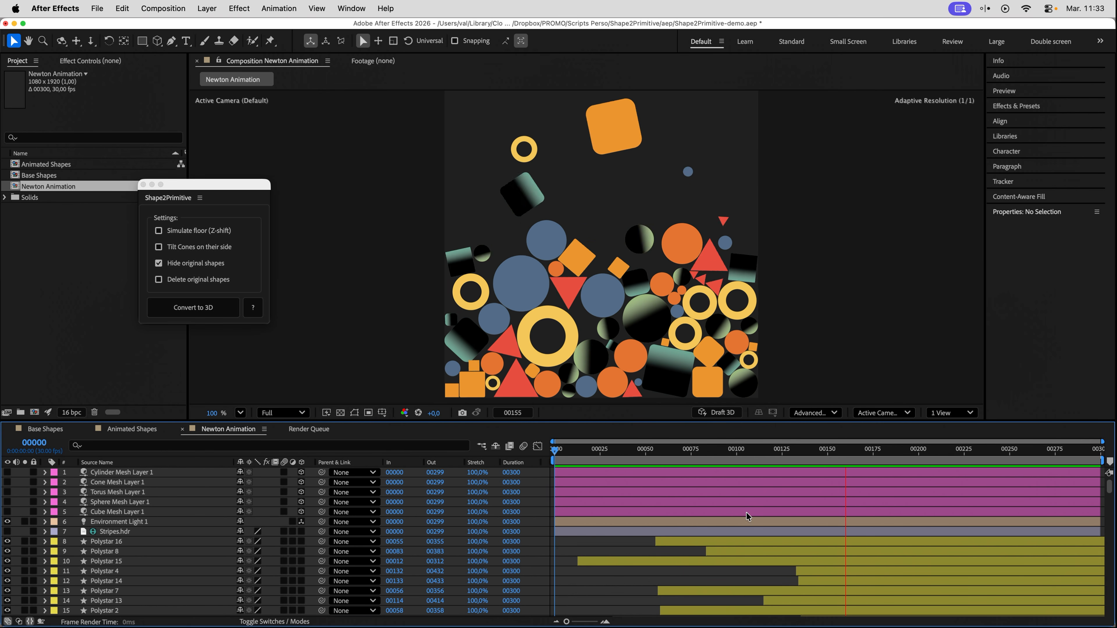
key("space")
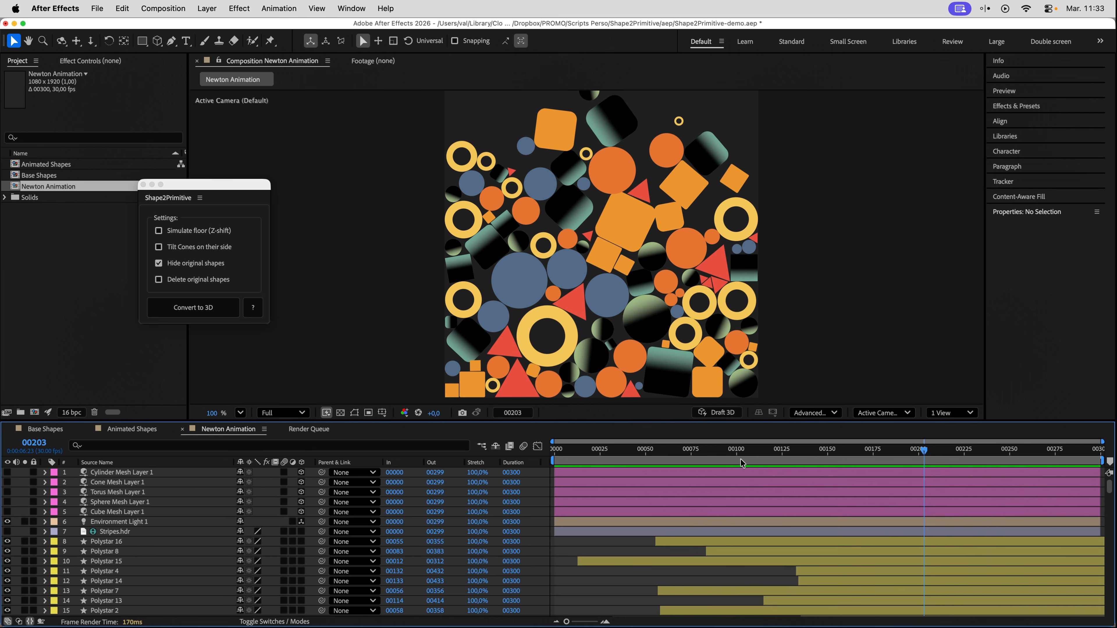
Convert all Newton Animation layers to 3D at frame 0 with Simulate floor, Tilt Cones on their side and Delete original shapes enabled
key("super+a")
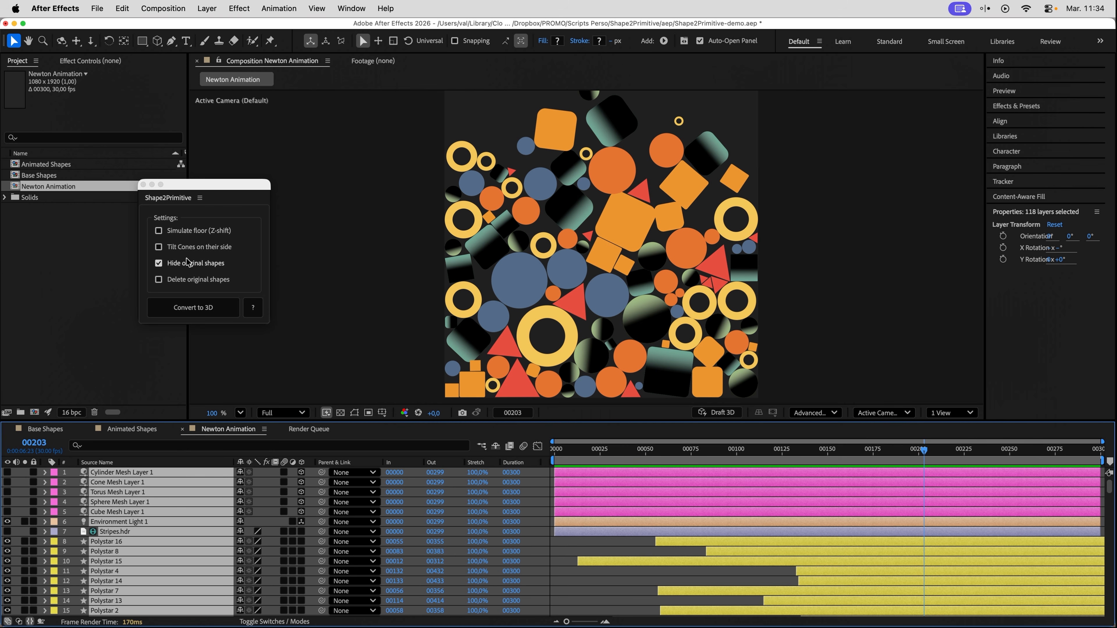
left_click(185, 248)
left_click(193, 231)
left_click(180, 283)
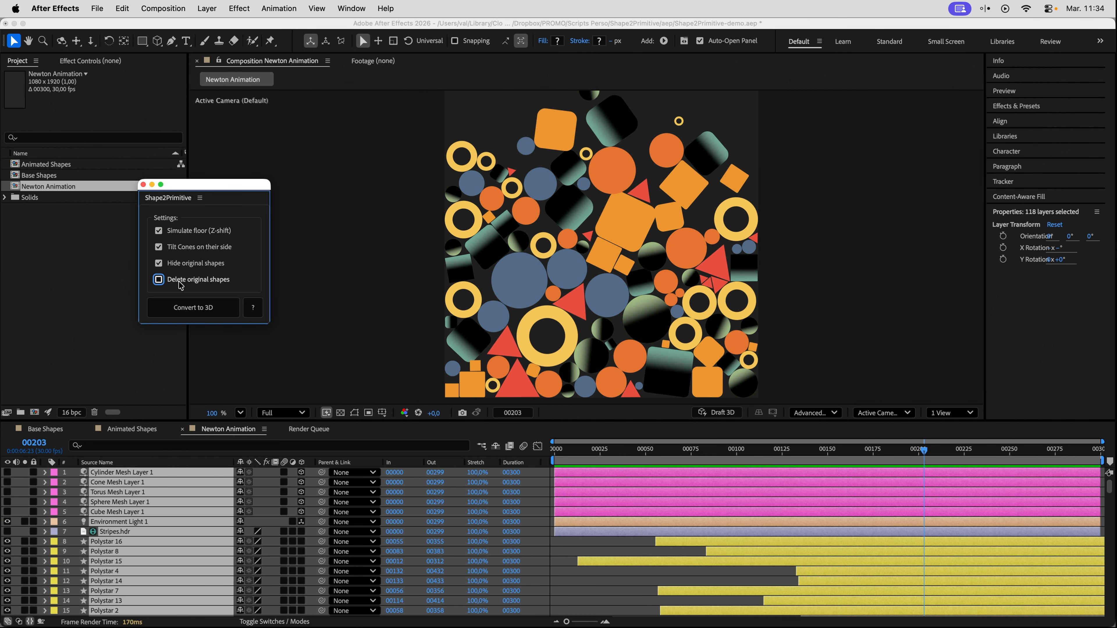
left_click_drag(615, 450, 441, 454)
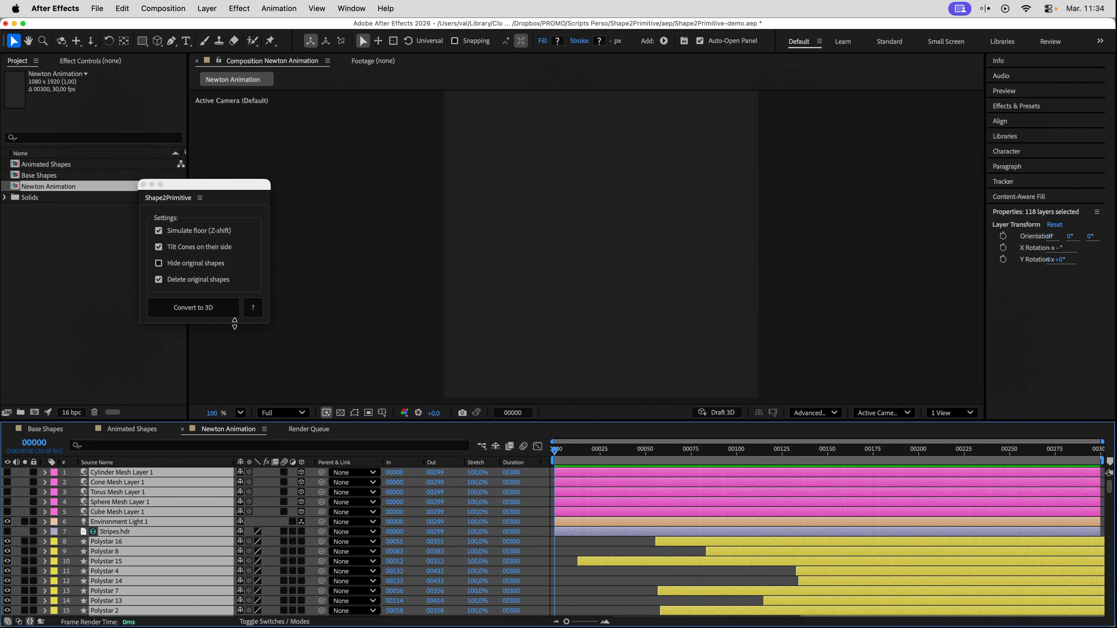
left_click(217, 316)
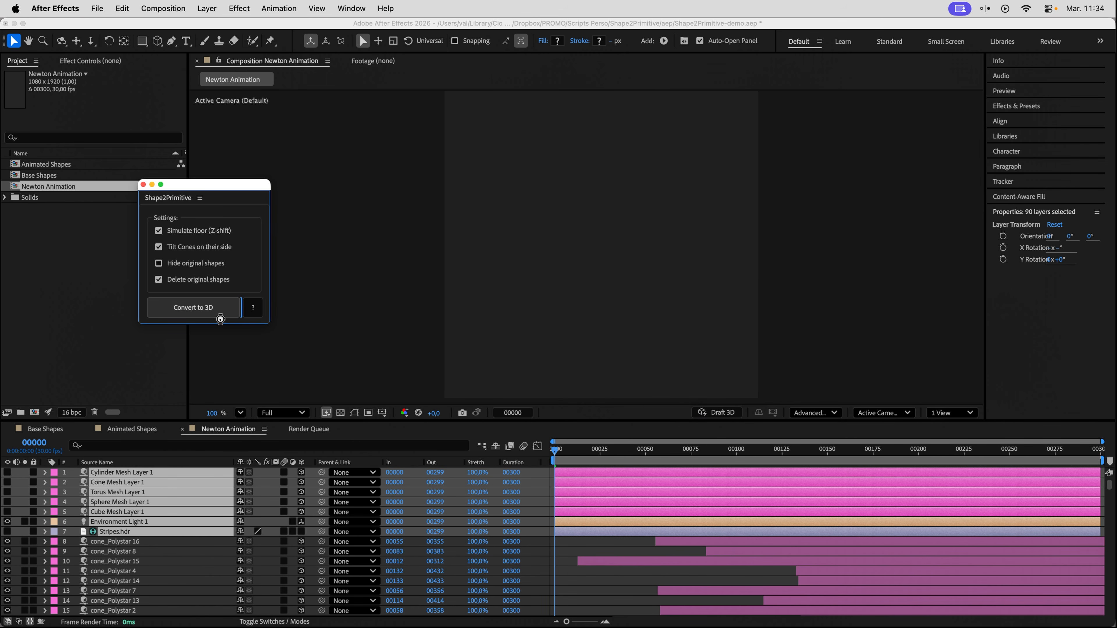
Deselect the layers, then play and scrub the converted Newton Animation to examine the motion of the 3D primitives
left_click(803, 332)
key("space")
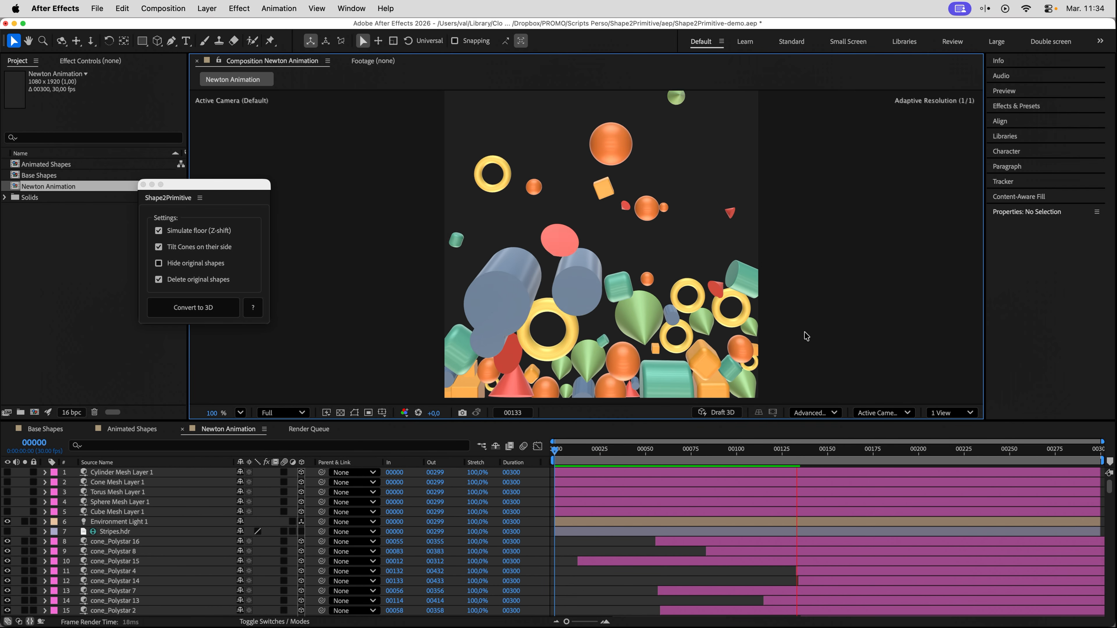
left_click_drag(713, 452, 574, 461)
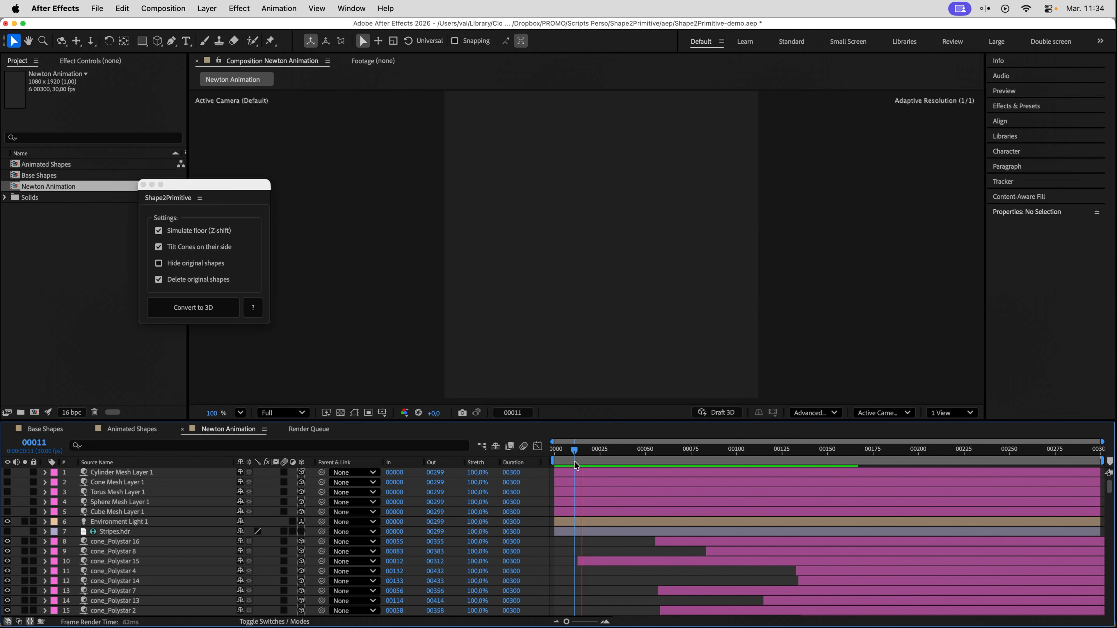